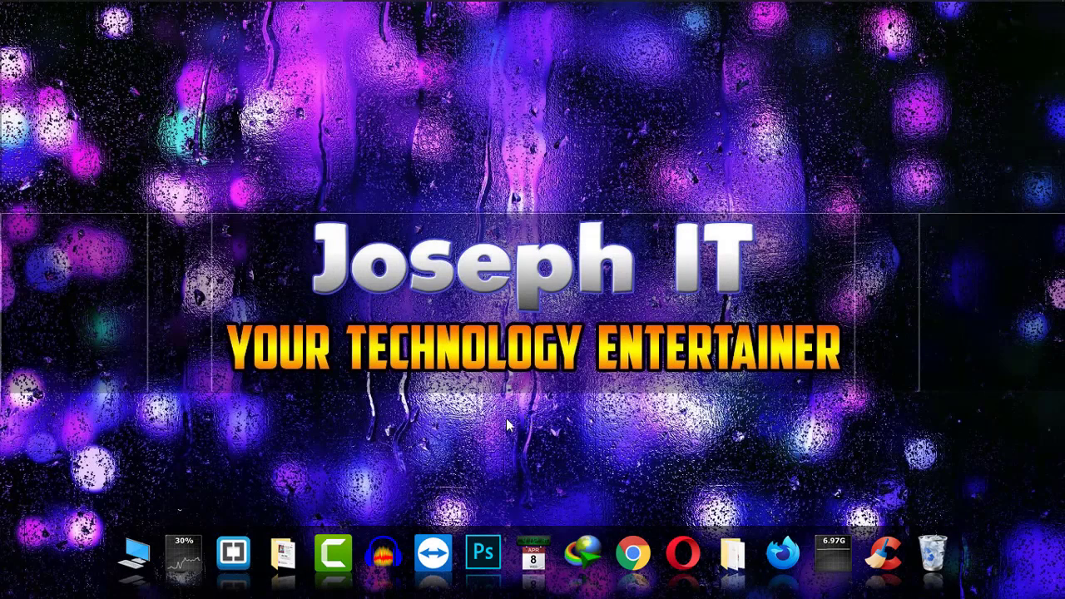
# In Chrome, search Google for 'lunapic' using the recent search suggestion
pyautogui.click(288, 8)
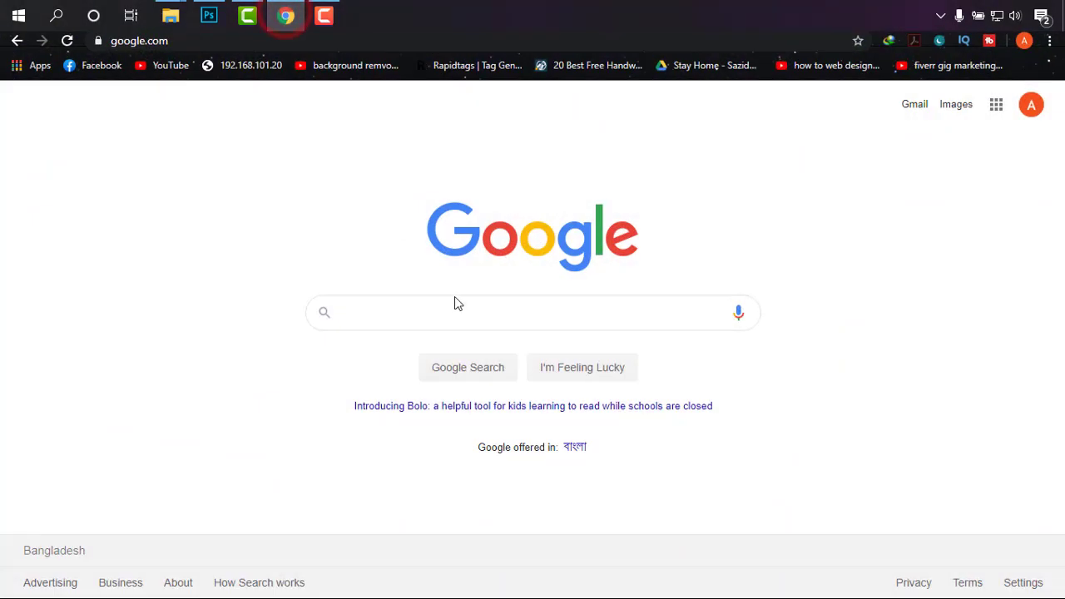
pyautogui.click(439, 323)
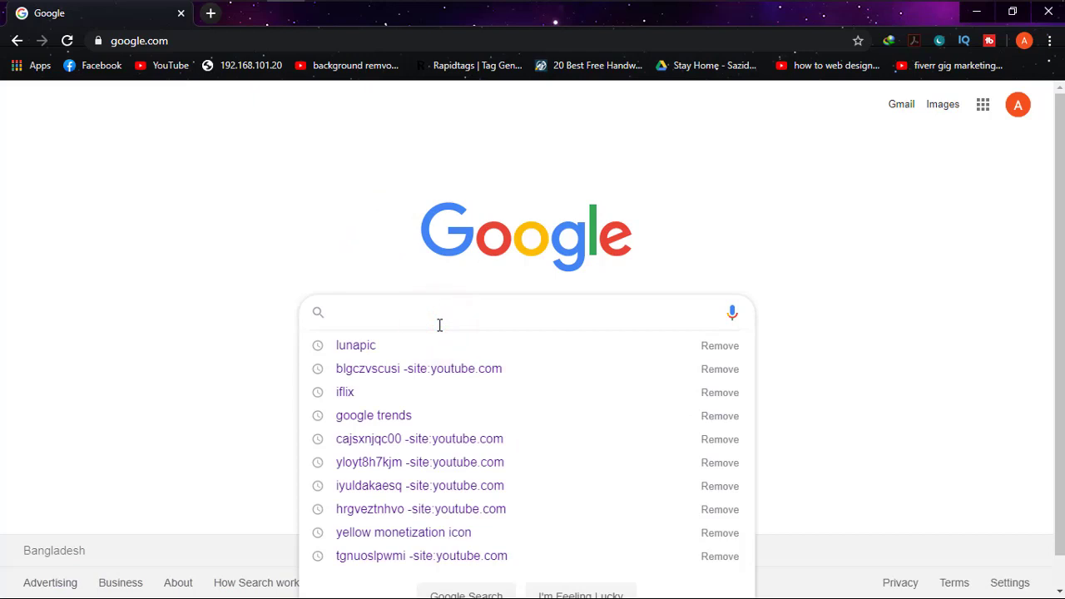
pyautogui.press('Down')
pyautogui.press('Return')
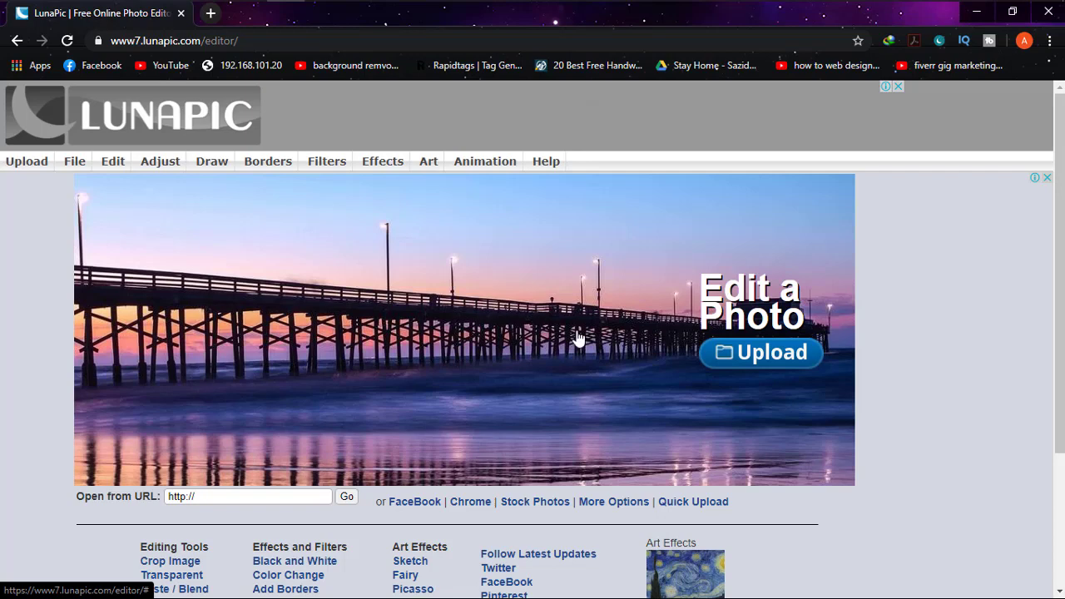
# Upload child-817373_640.jpg from the Downloads folder into the LunaPic editor
pyautogui.click(745, 356)
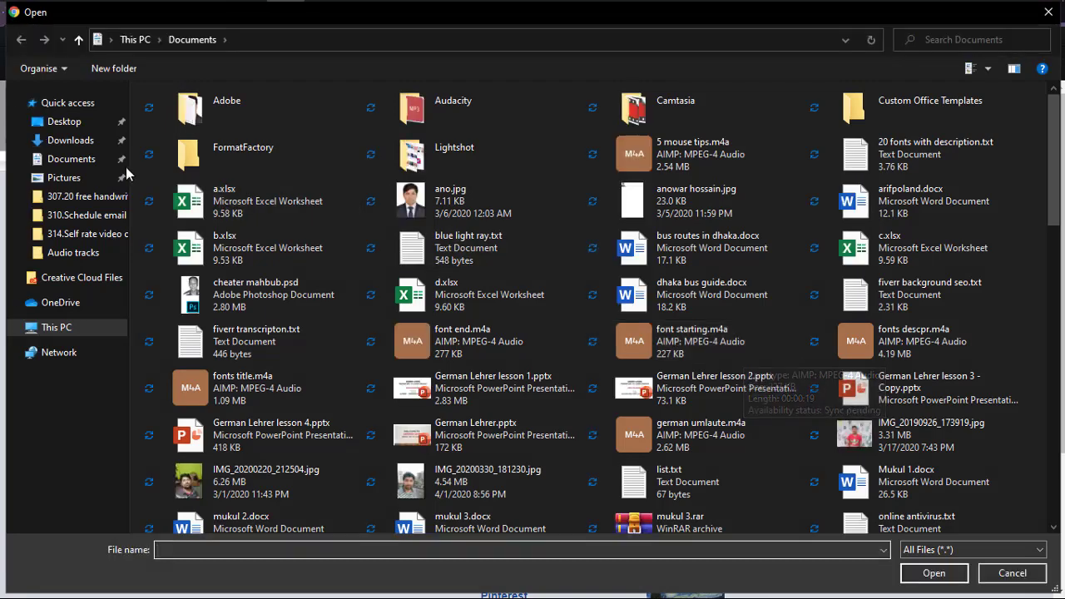
pyautogui.click(75, 140)
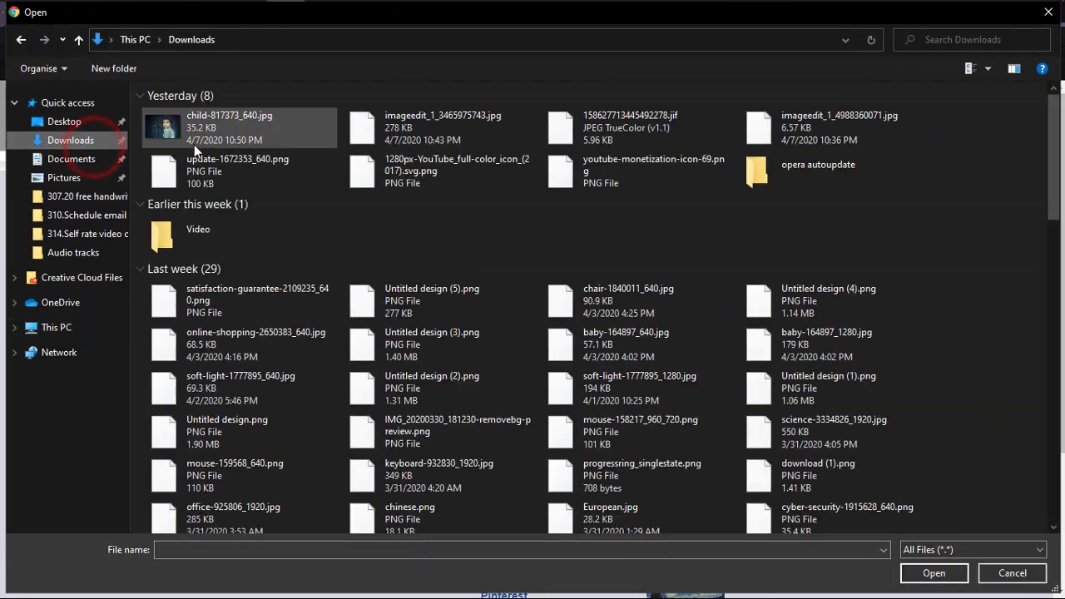
pyautogui.click(218, 138)
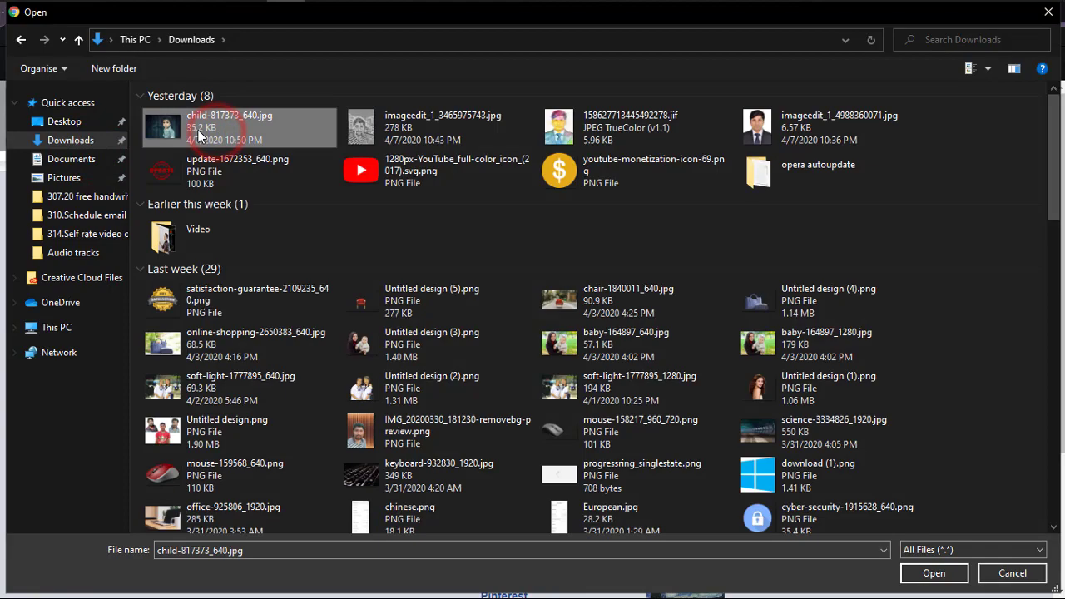
pyautogui.click(917, 572)
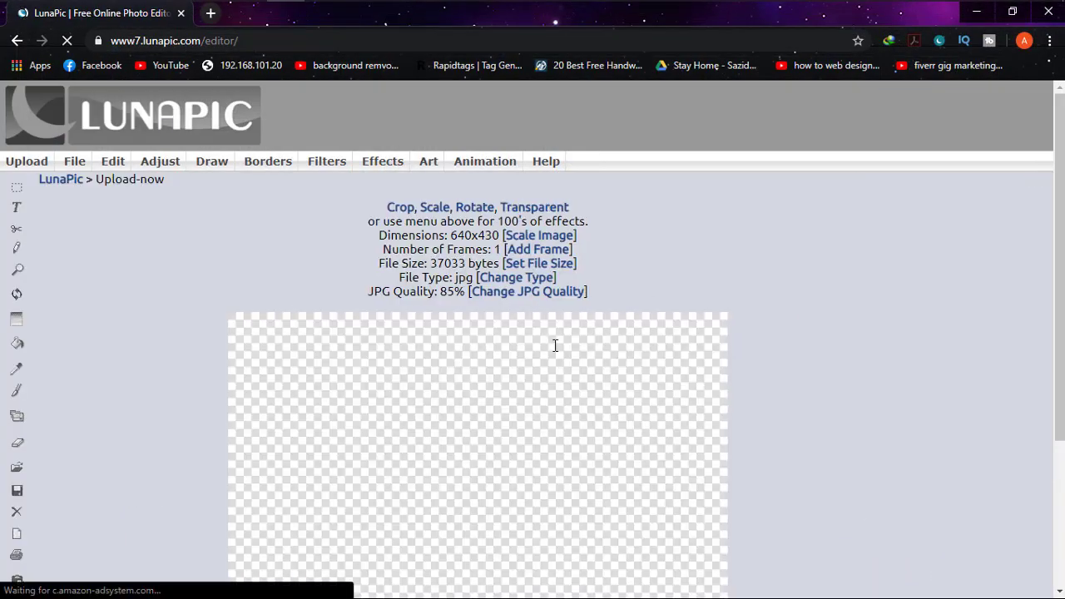
# Zoom the browser page out to 80% so the whole child photo fits on screen
pyautogui.scroll(-2, 554, 345)
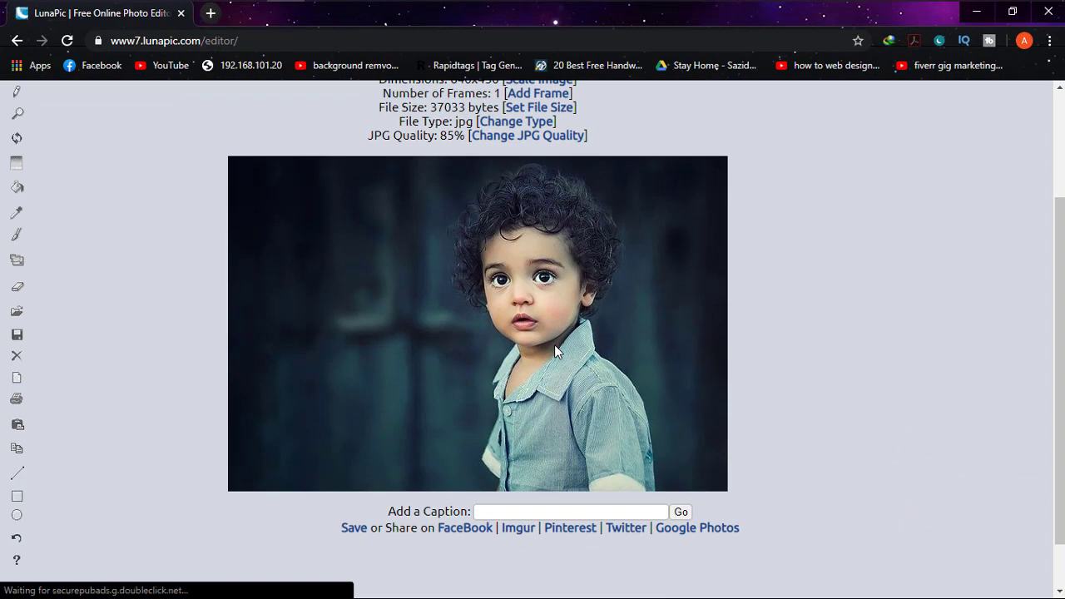
pyautogui.scroll(1, 554, 345)
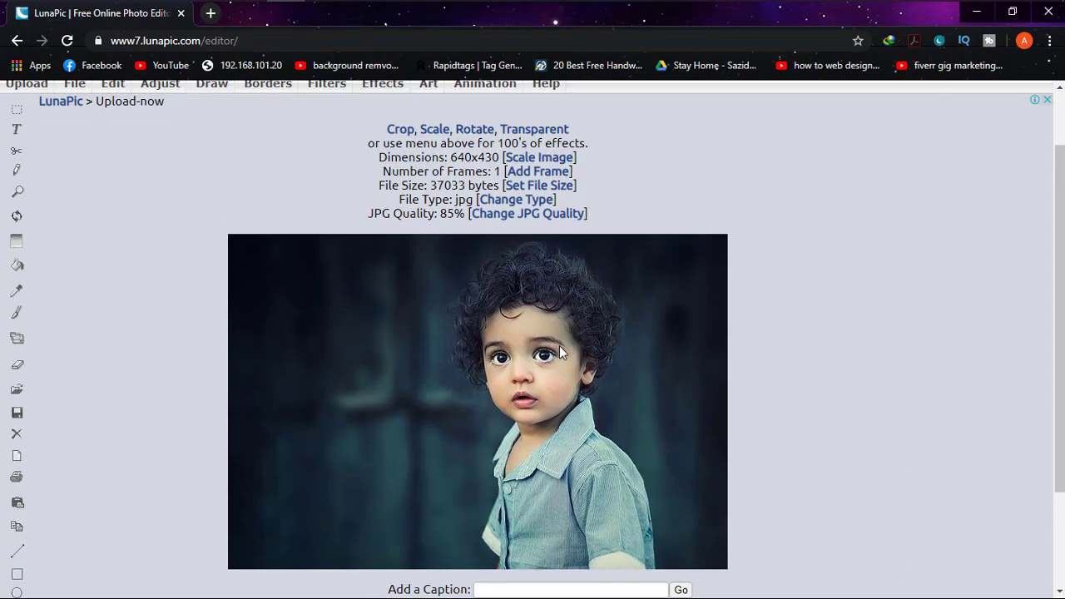
pyautogui.scroll(1, 559, 345)
pyautogui.scroll(-1, 559, 346)
pyautogui.scroll(1, 559, 346)
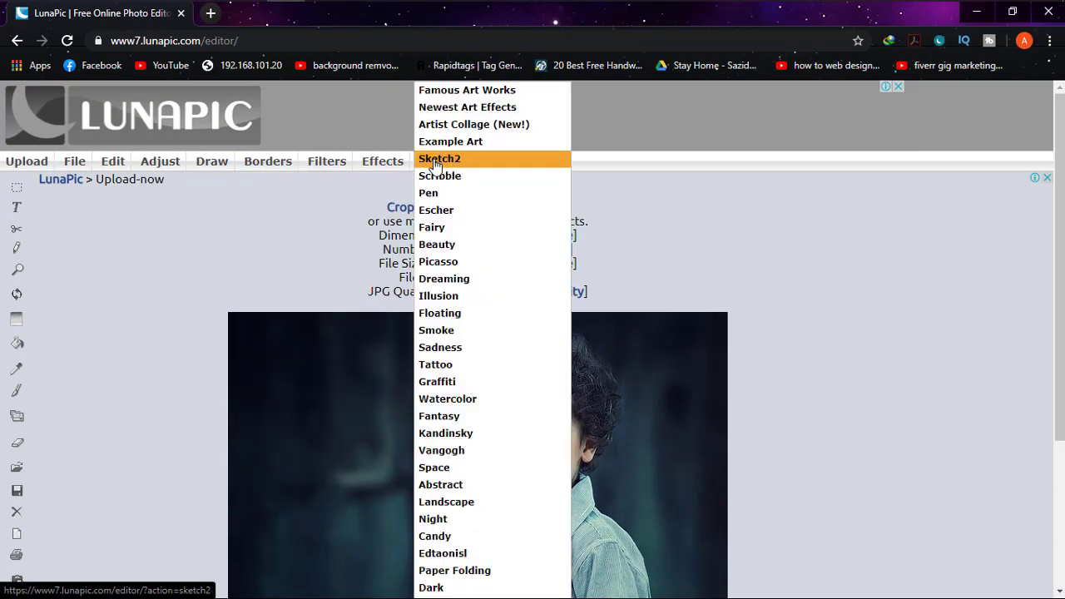
pyautogui.click(937, 288)
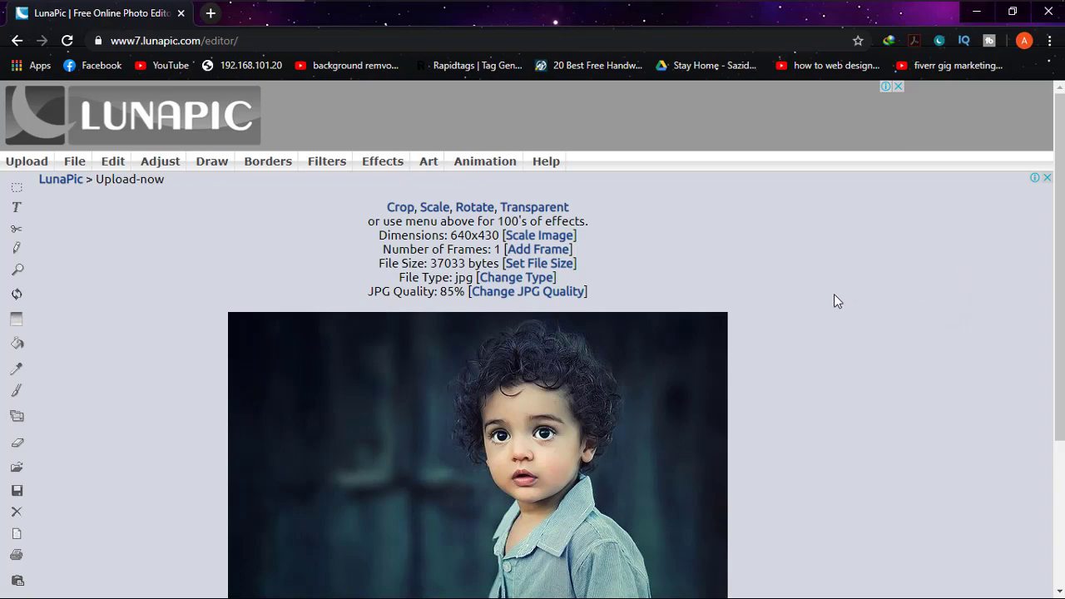
pyautogui.hotkey('ctrl', '-')
pyautogui.hotkey('ctrl', '-')
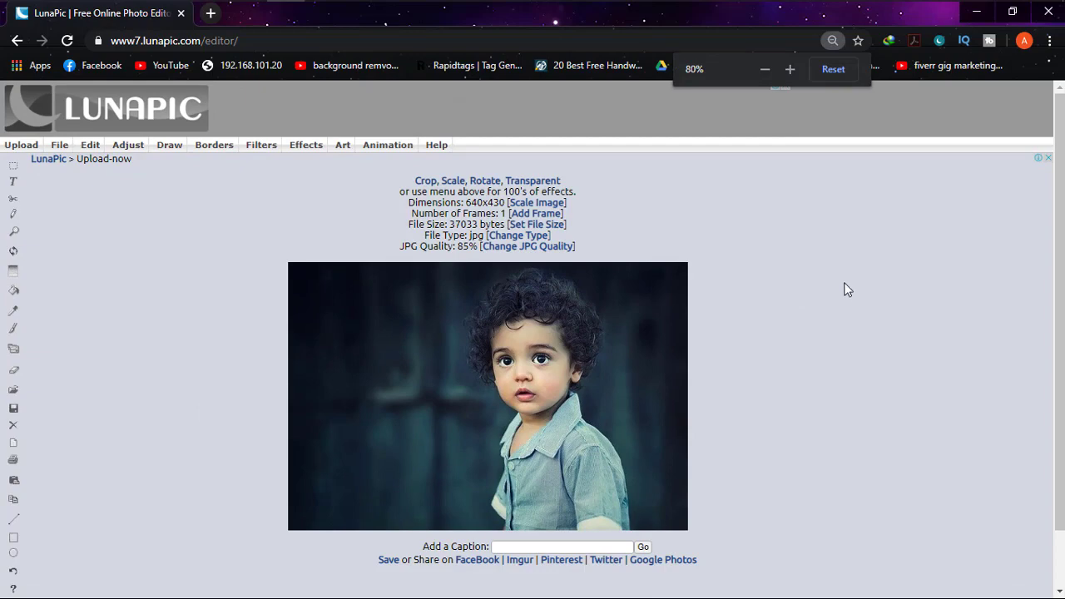
pyautogui.click(841, 283)
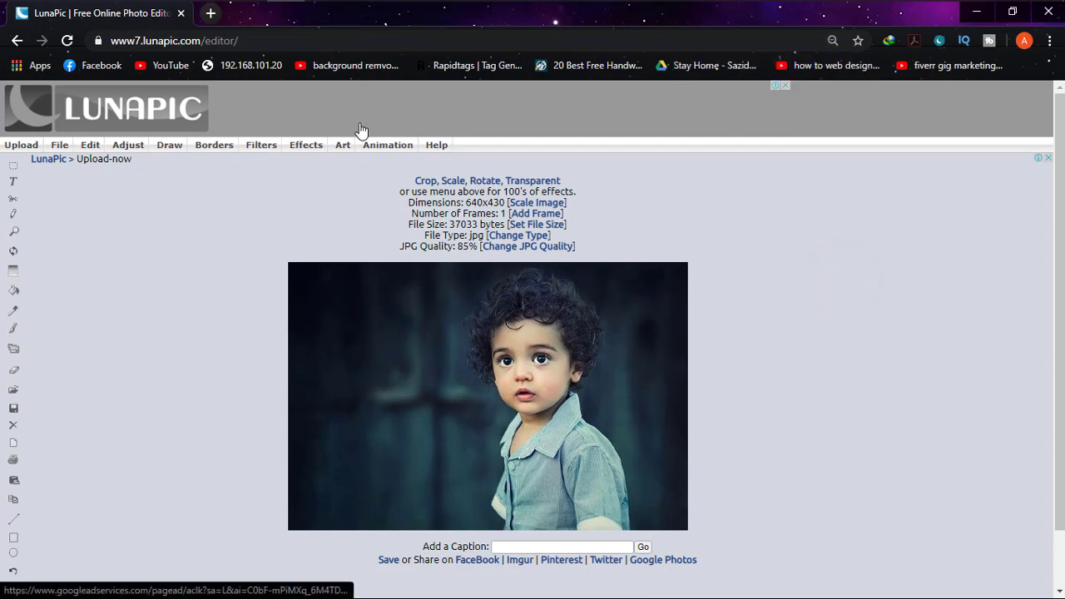
pyautogui.moveTo(343, 144)
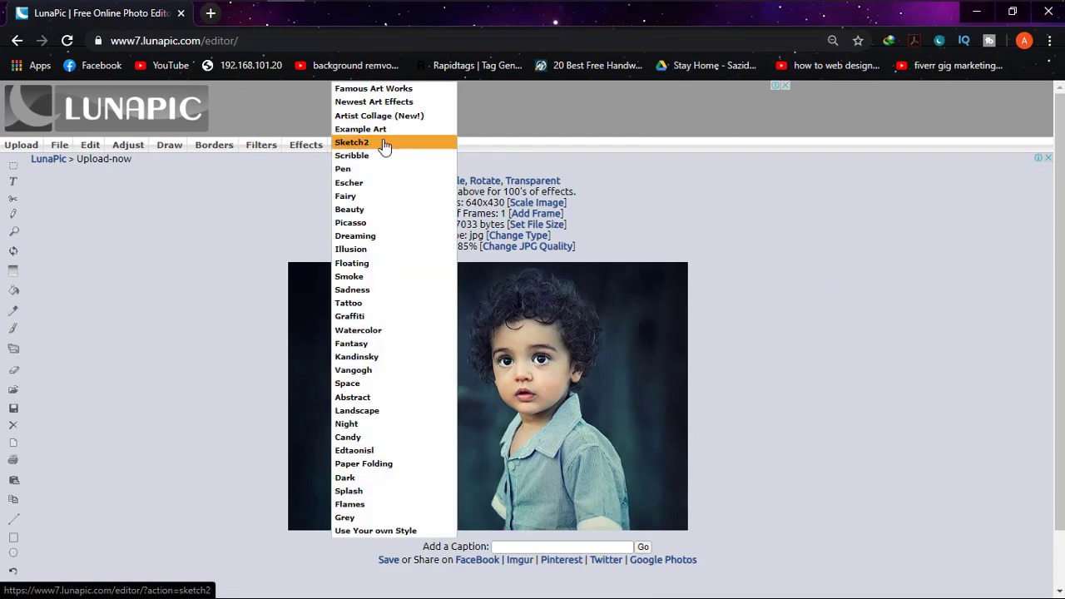
# Apply the Sketch2 art effect and lower its strength slider
pyautogui.click(410, 144)
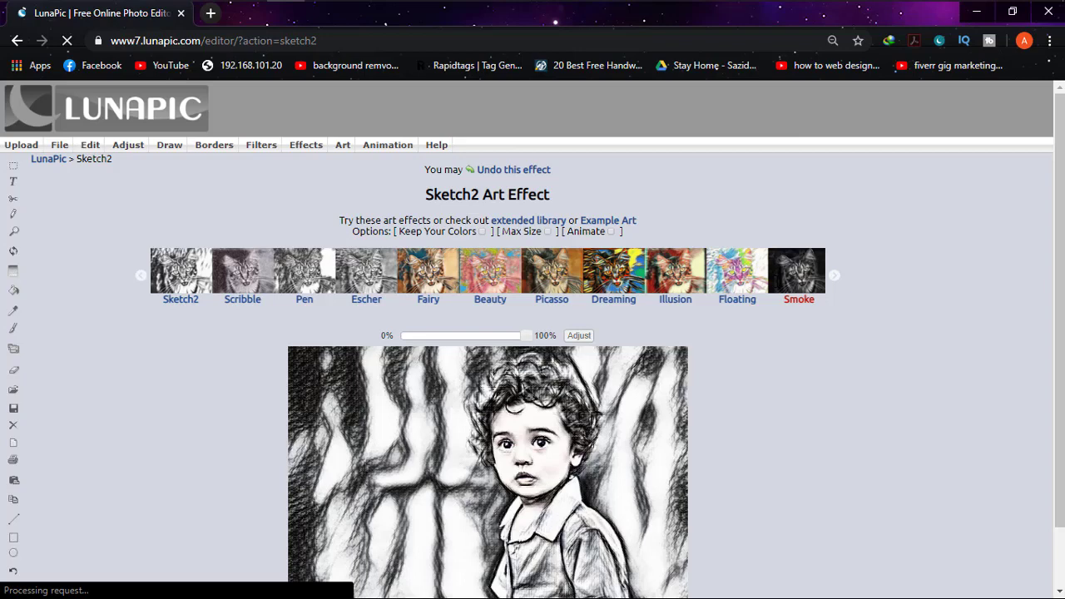
pyautogui.scroll(-1, 779, 288)
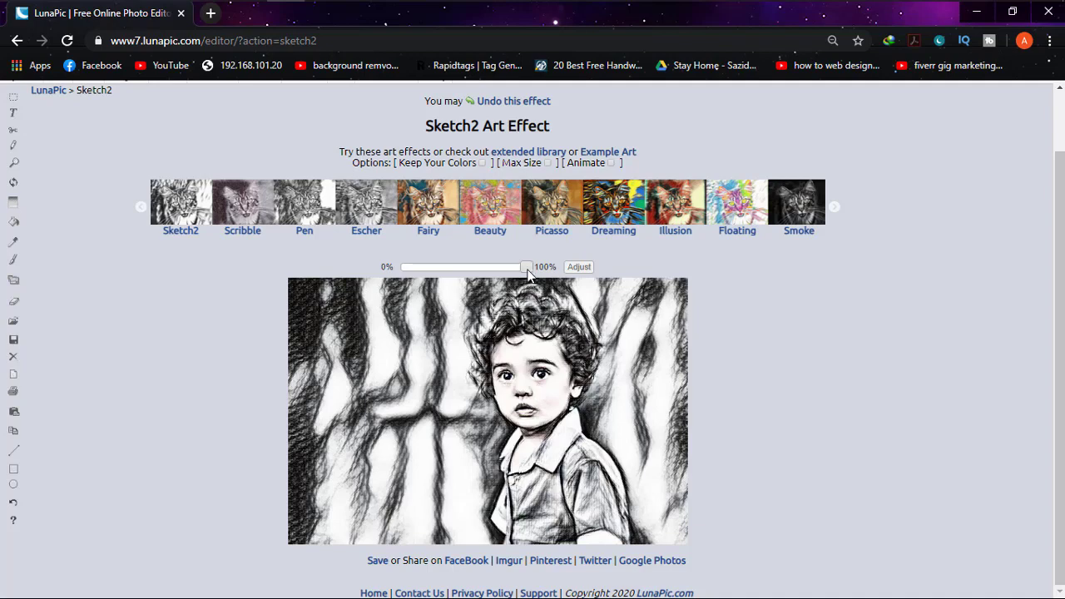
pyautogui.moveTo(527, 268)
pyautogui.mouseDown()
pyautogui.moveTo(404, 271)
pyautogui.moveTo(533, 273)
pyautogui.mouseUp()
# Switch the photo to the Scribble art effect and adjust its strength slider
pyautogui.click(237, 214)
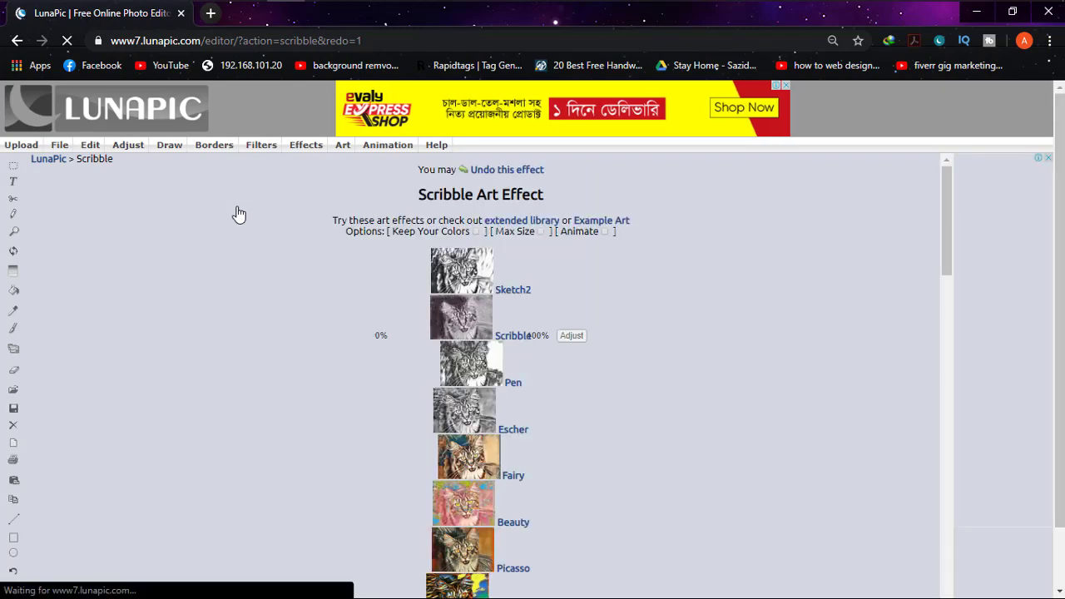
pyautogui.scroll(-1, 428, 348)
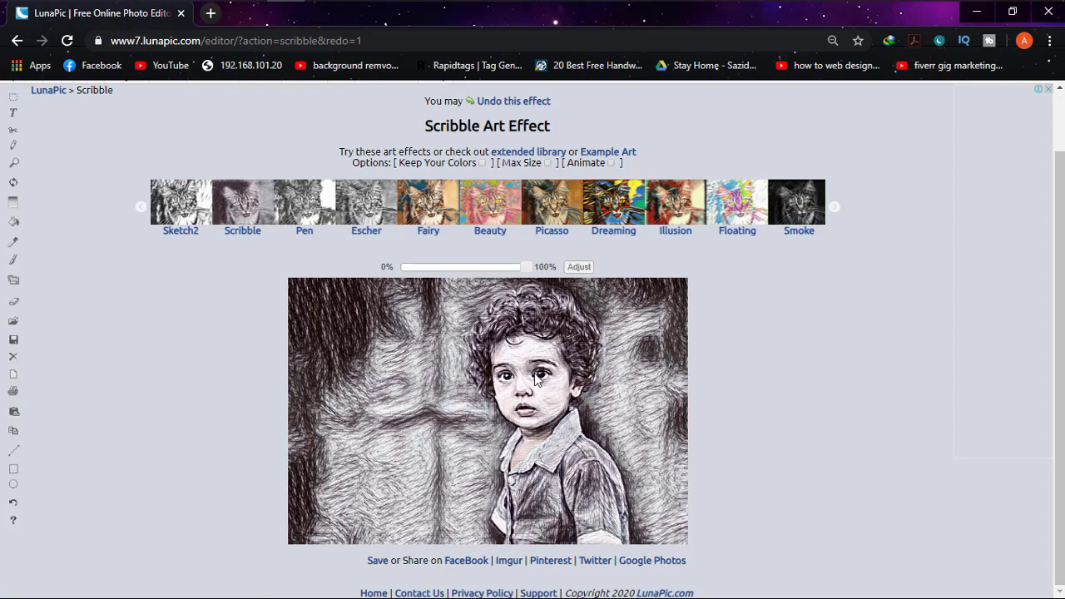
pyautogui.moveTo(528, 269)
pyautogui.mouseDown()
pyautogui.moveTo(444, 278)
pyautogui.moveTo(540, 277)
pyautogui.mouseUp()
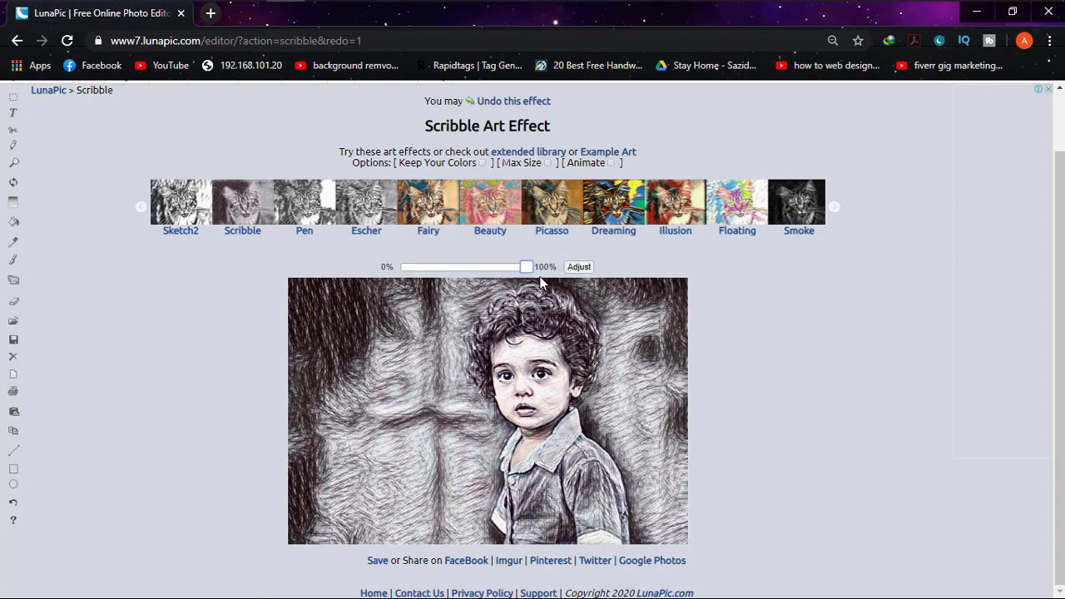
# Apply the Pen ink art effect and adjust its strength slider
pyautogui.click(307, 218)
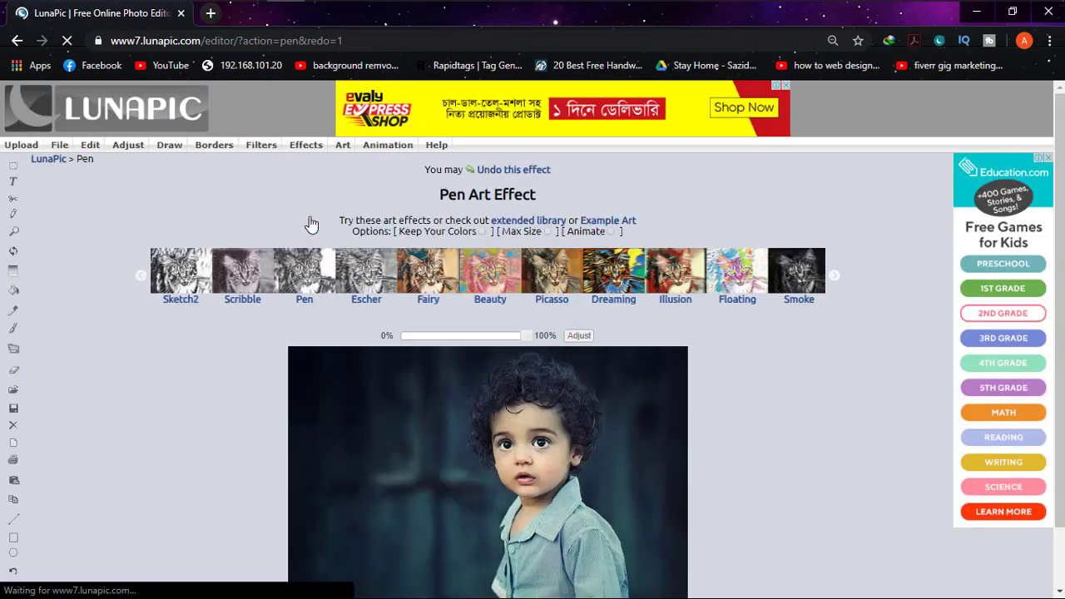
pyautogui.scroll(-1, 419, 288)
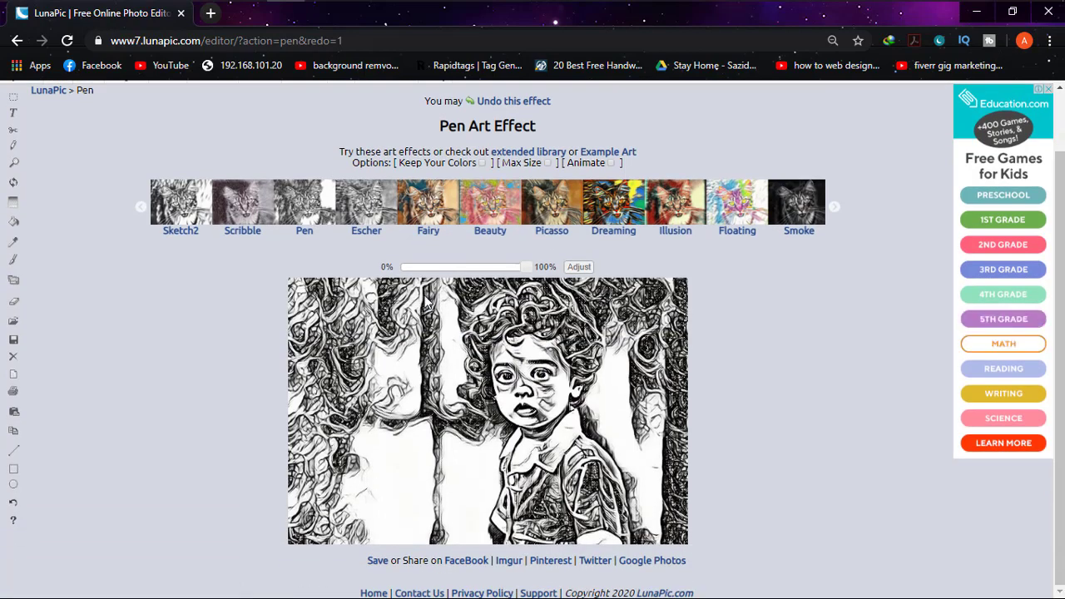
pyautogui.moveTo(523, 267)
pyautogui.mouseDown()
pyautogui.moveTo(454, 268)
pyautogui.moveTo(474, 267)
pyautogui.moveTo(437, 279)
pyautogui.moveTo(543, 281)
pyautogui.mouseUp()
# Try the Escher art effect, then switch to the Fairy effect
pyautogui.click(376, 218)
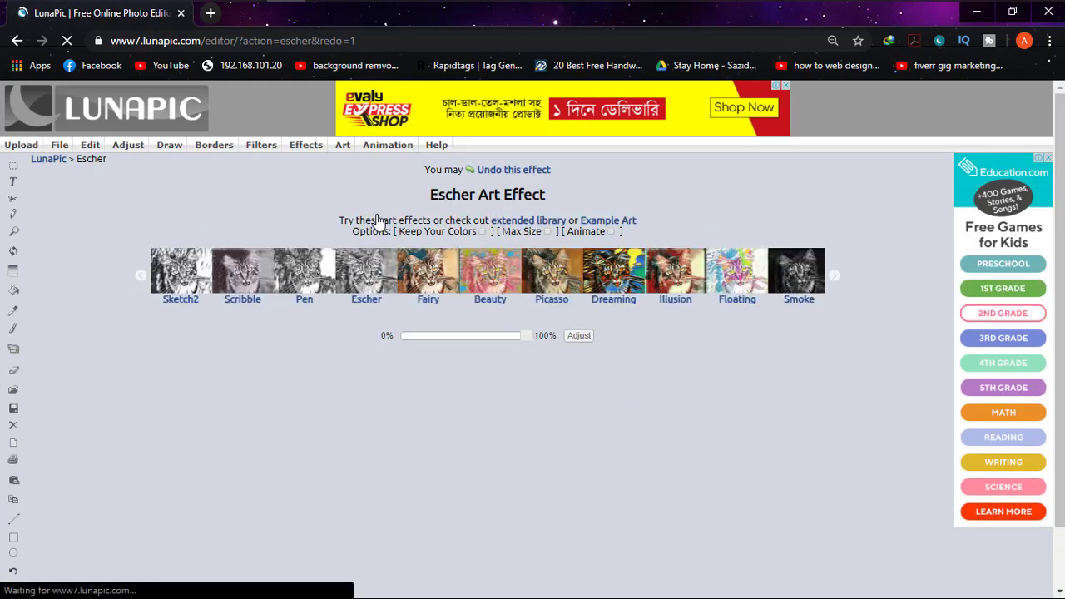
pyautogui.scroll(-1, 378, 223)
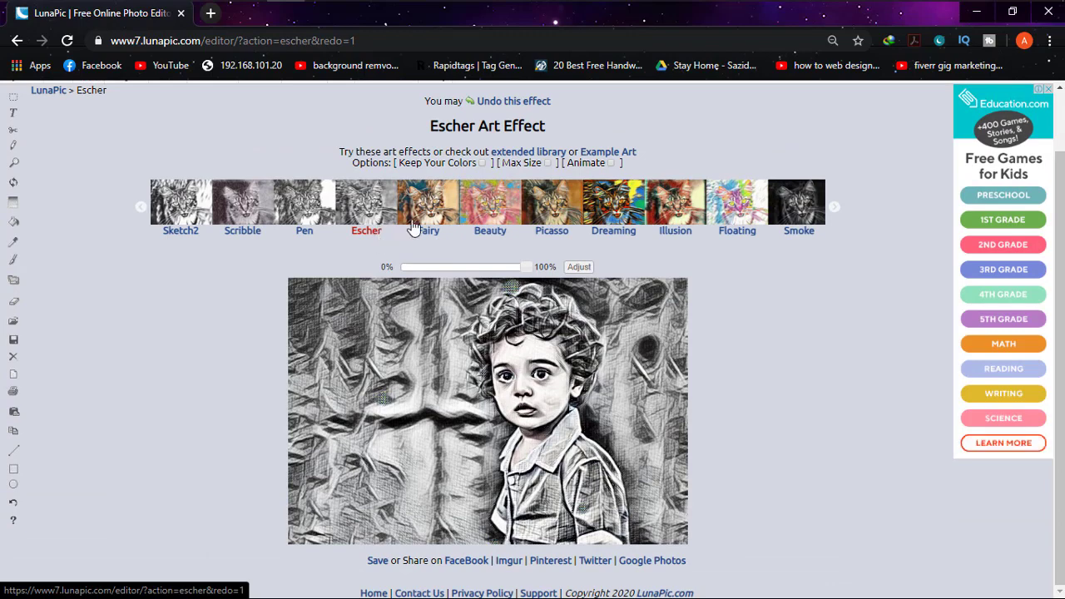
pyautogui.click(441, 209)
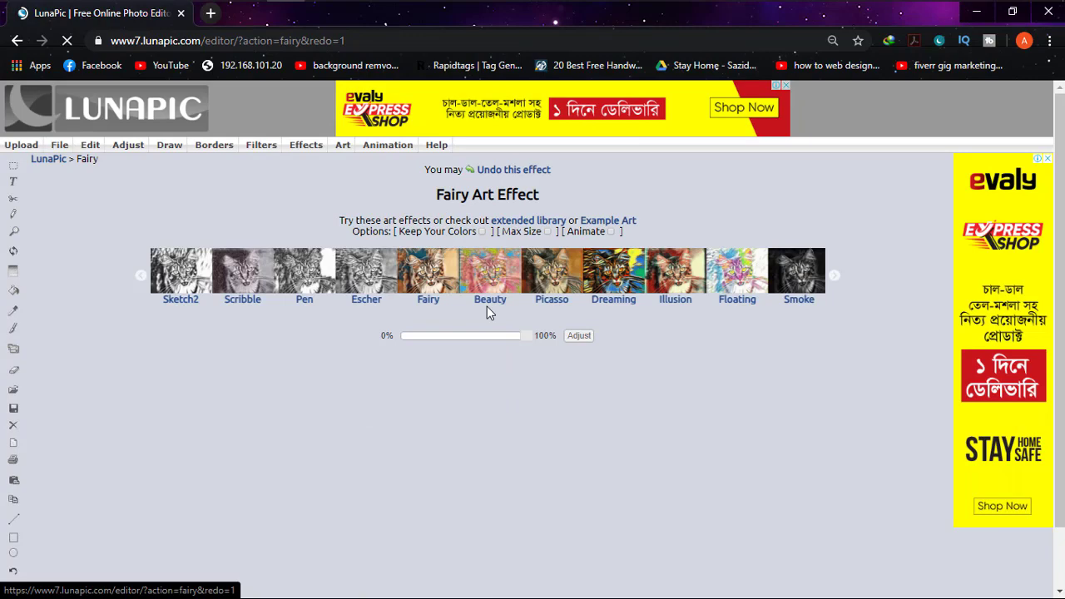
# Weaken Fairy to about half strength, then try Beauty, Picasso and Dreaming effects
pyautogui.scroll(-1, 490, 313)
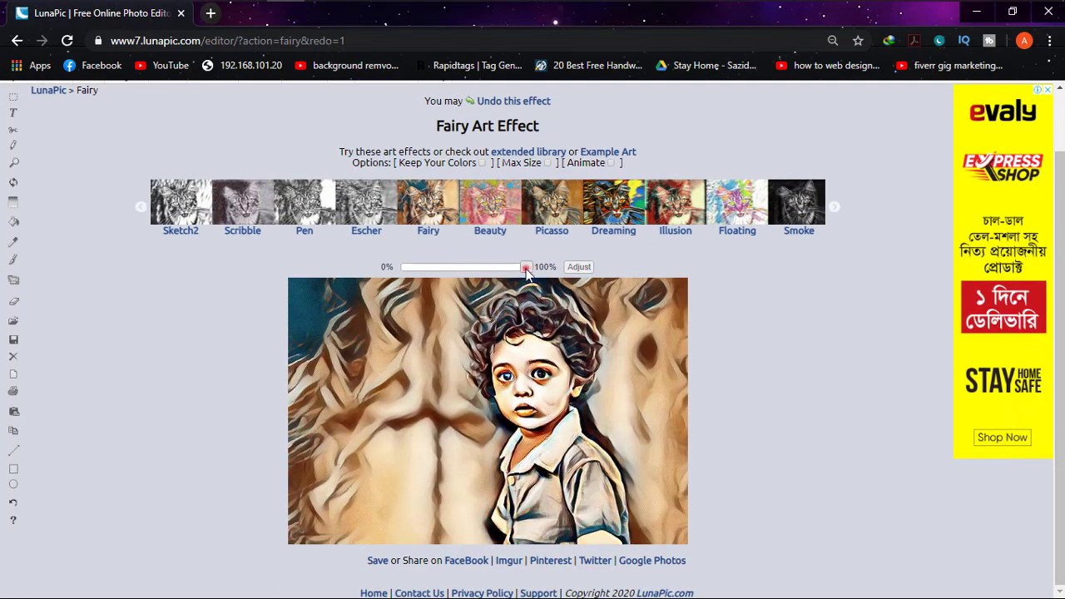
pyautogui.moveTo(526, 268)
pyautogui.mouseDown()
pyautogui.moveTo(469, 284)
pyautogui.moveTo(492, 273)
pyautogui.moveTo(469, 274)
pyautogui.moveTo(542, 271)
pyautogui.mouseUp()
pyautogui.click(491, 212)
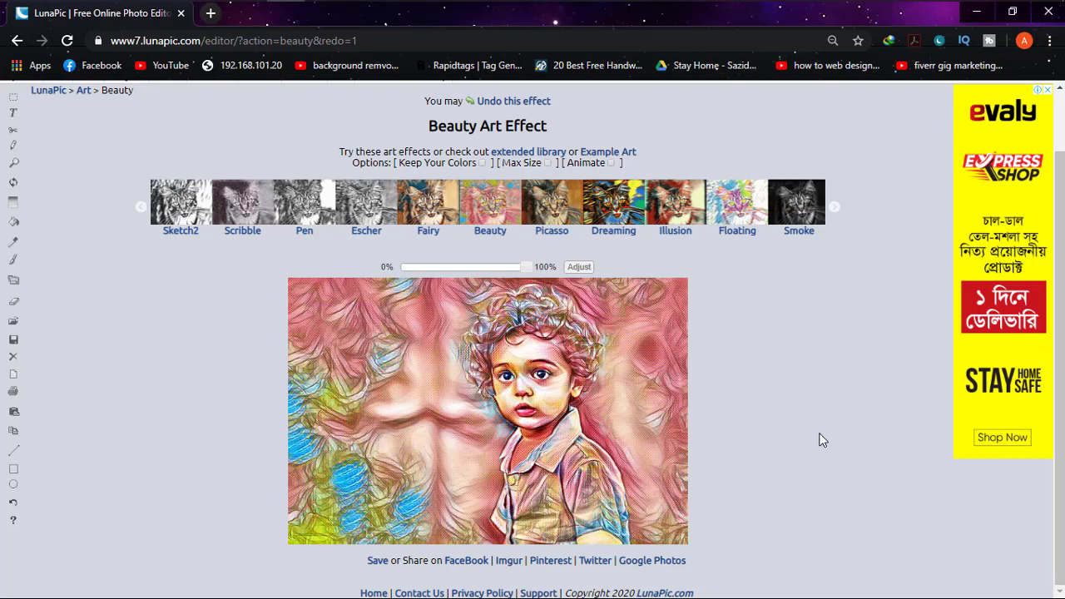
pyautogui.click(560, 225)
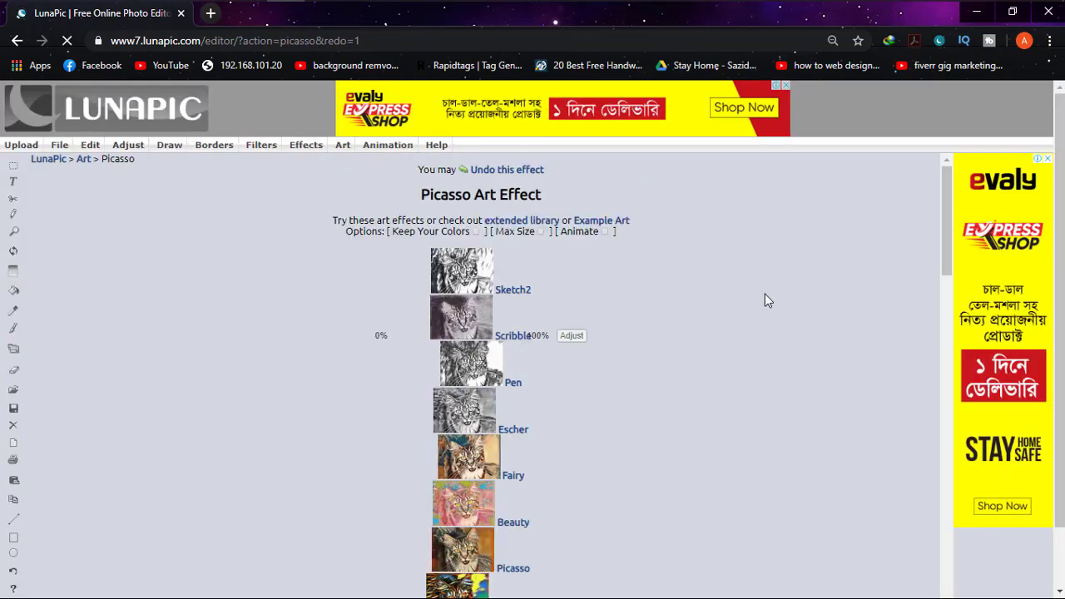
pyautogui.scroll(-1, 766, 301)
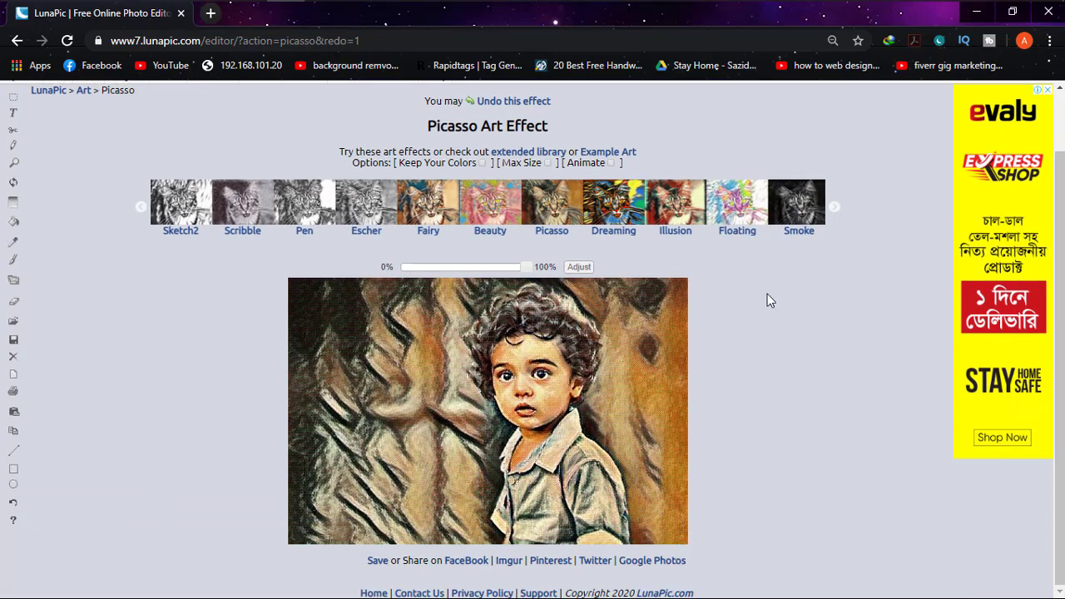
pyautogui.click(613, 202)
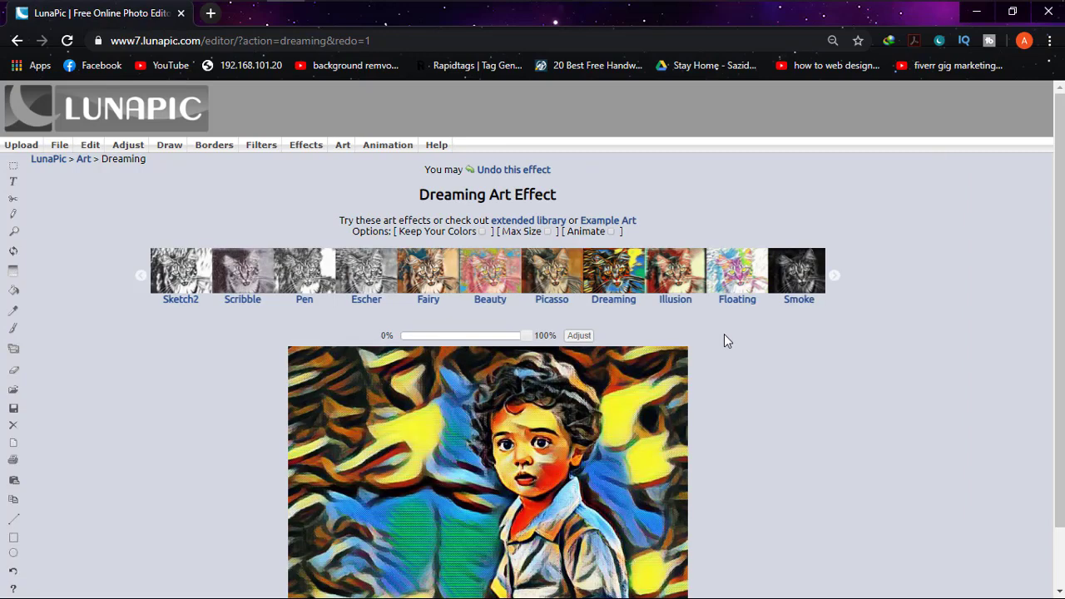
pyautogui.scroll(-1, 724, 340)
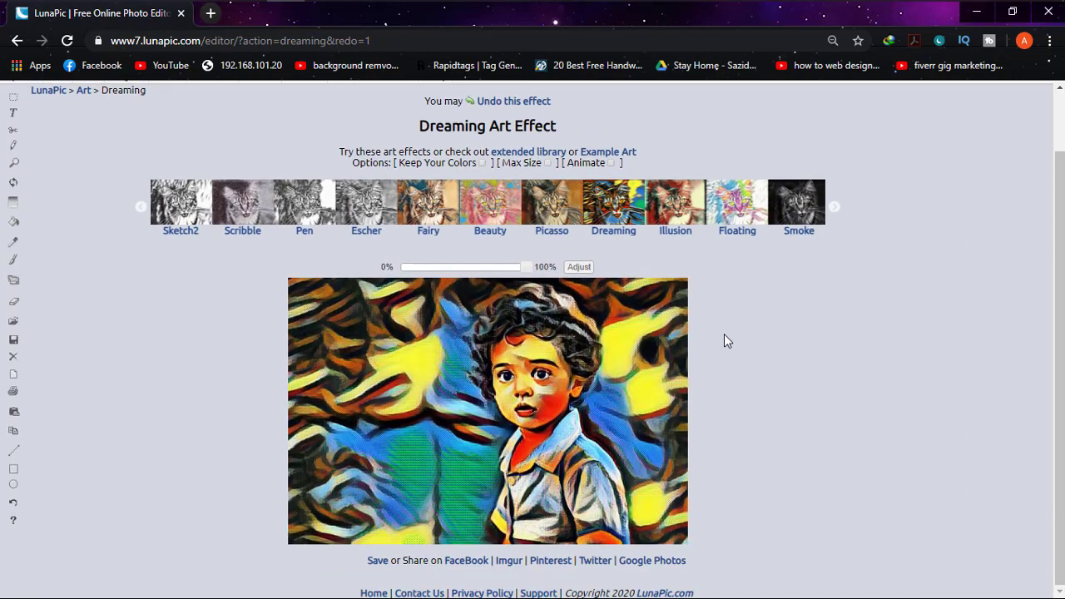
# Apply the Illusion art effect at about half strength
pyautogui.click(678, 218)
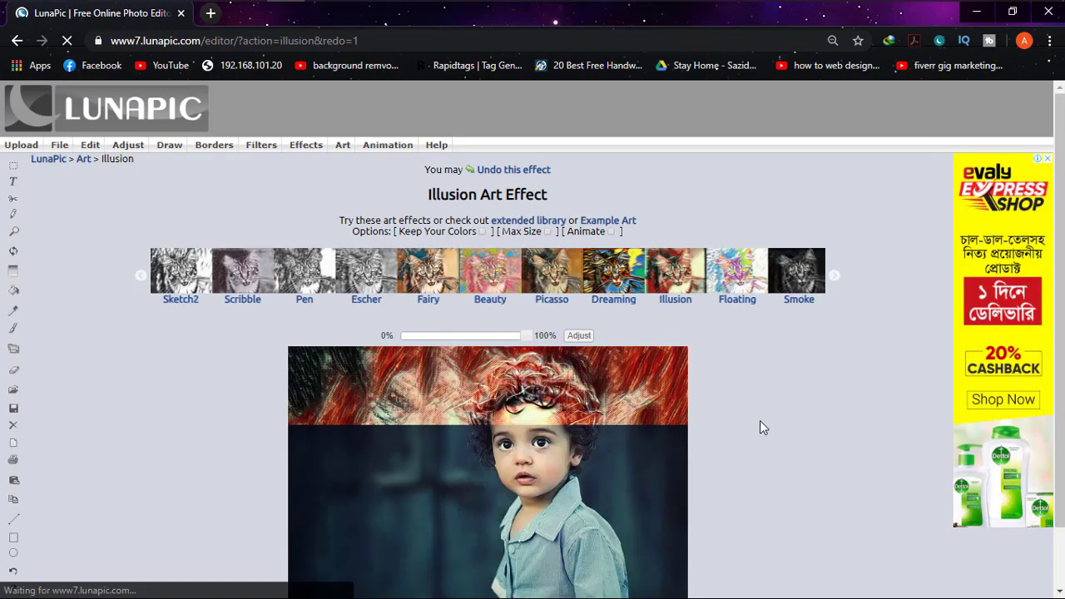
pyautogui.scroll(-1, 761, 421)
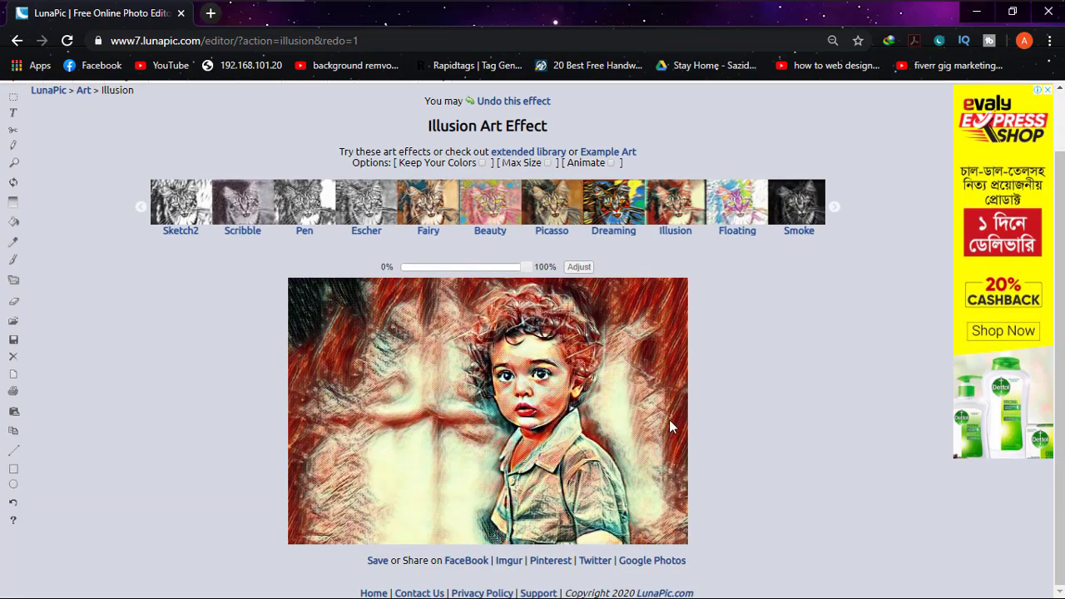
pyautogui.moveTo(526, 267)
pyautogui.mouseDown()
pyautogui.moveTo(461, 268)
pyautogui.moveTo(481, 279)
pyautogui.moveTo(533, 277)
pyautogui.mouseUp()
# Switch to the Floating art effect and weaken its strength
pyautogui.click(743, 227)
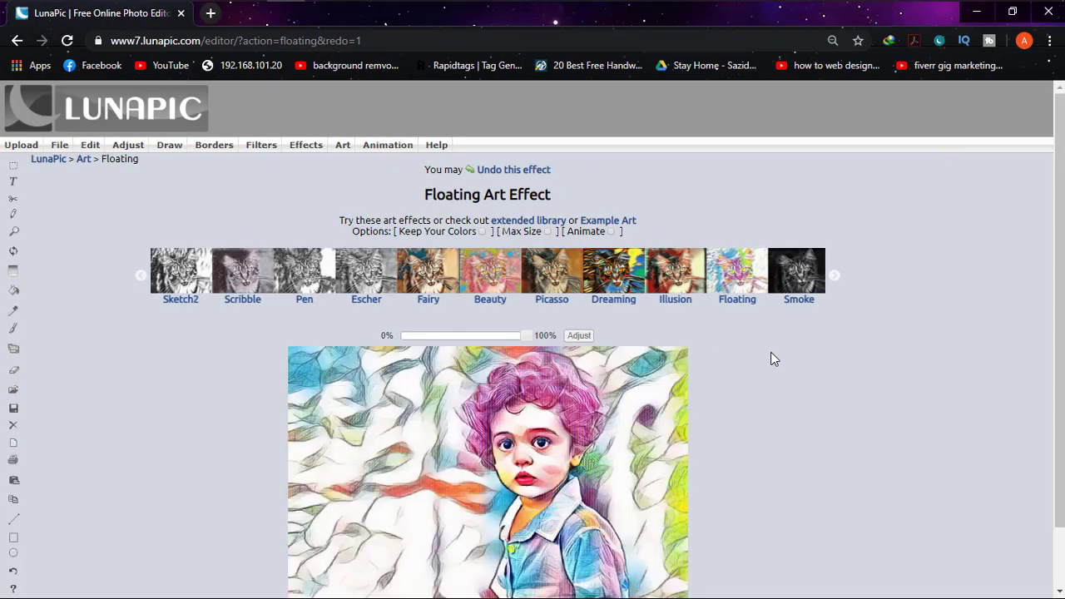
pyautogui.scroll(-1, 774, 359)
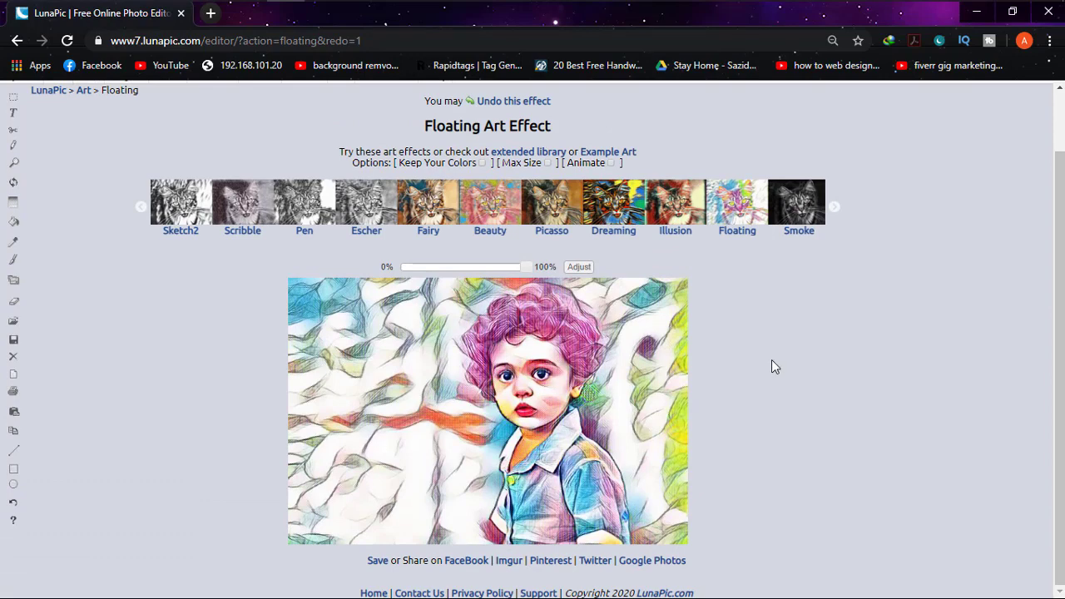
pyautogui.moveTo(521, 268)
pyautogui.mouseDown()
pyautogui.moveTo(471, 272)
pyautogui.moveTo(528, 274)
pyautogui.mouseUp()
# Switch to the Smoke effect and scroll down to the dark monochrome result
pyautogui.click(797, 223)
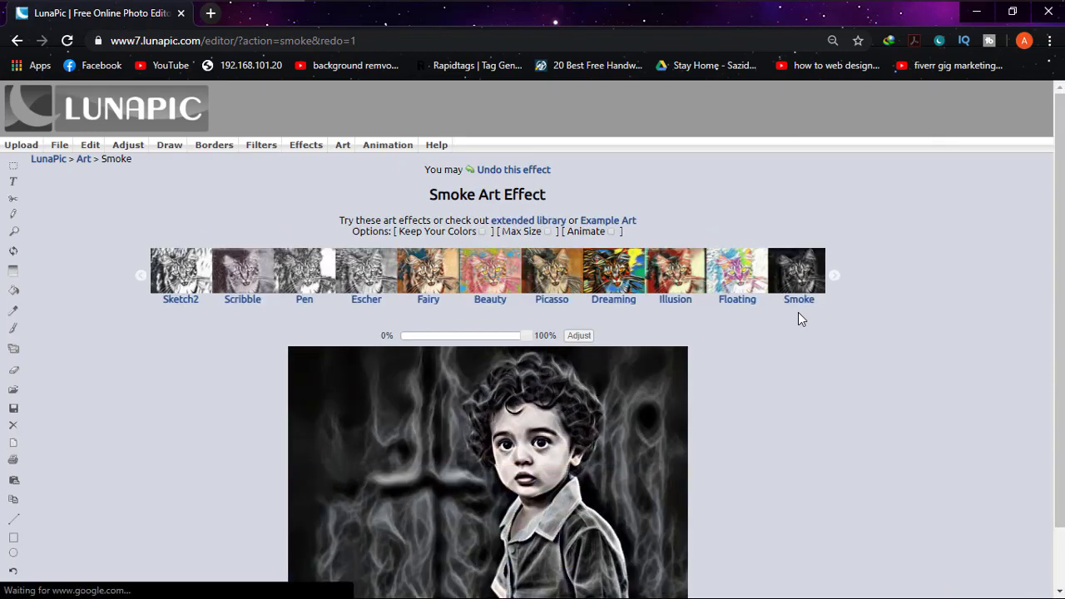
pyautogui.scroll(-1, 798, 318)
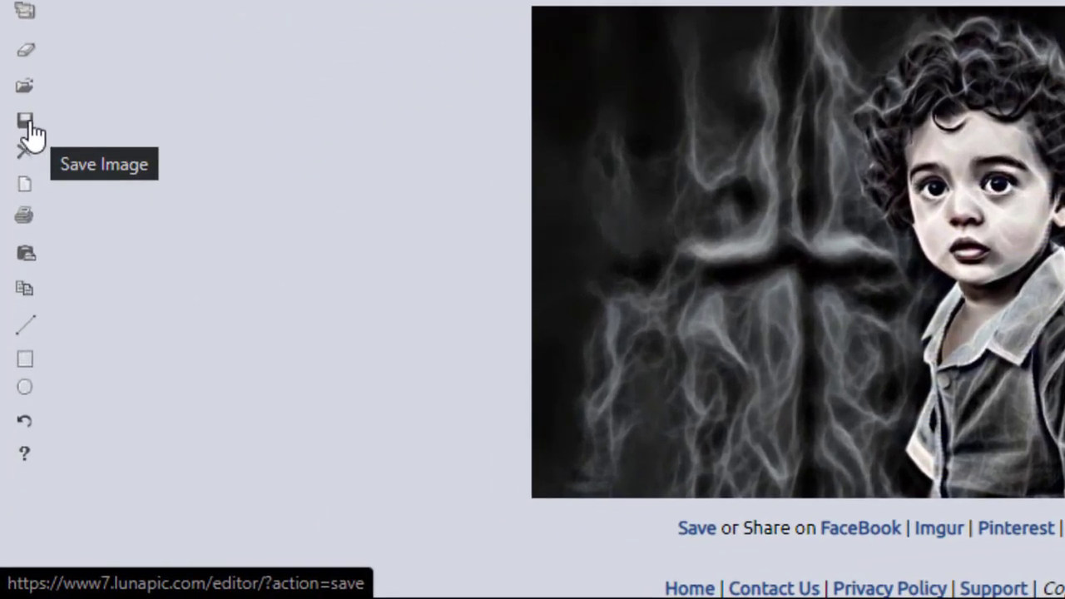
# Download the Smoke image as a JPG and open imageedit_1_5160101726.jpg from the downloads list
pyautogui.click(35, 122)
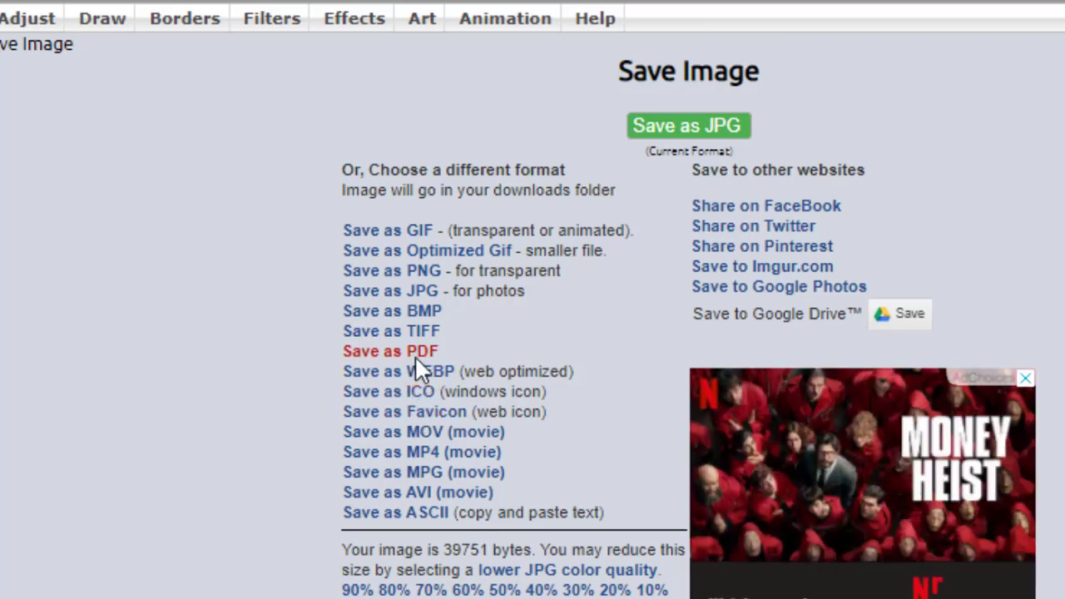
pyautogui.click(422, 293)
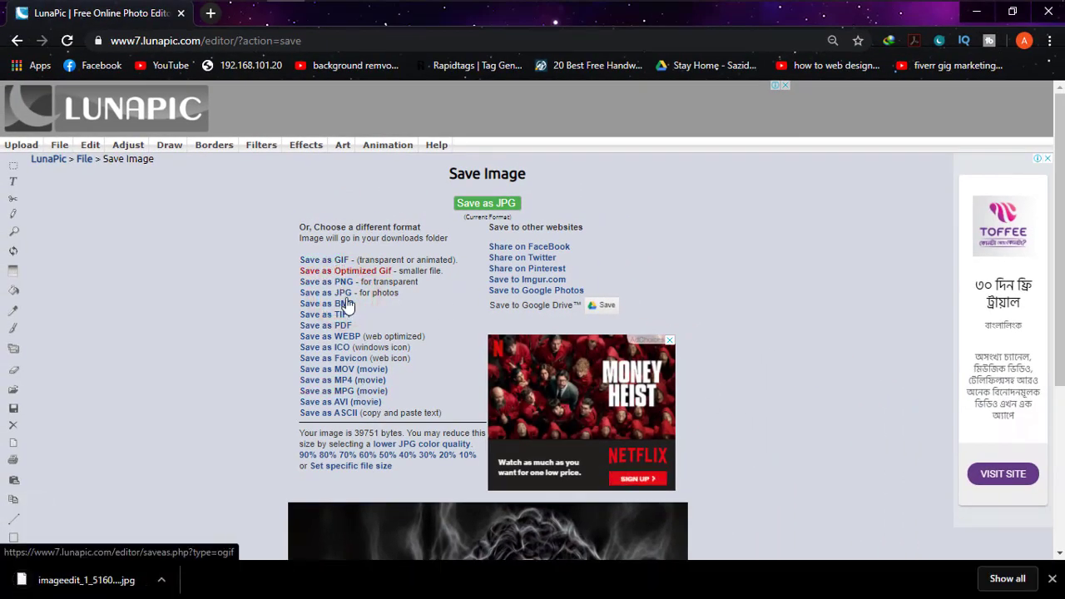
pyautogui.click(1006, 579)
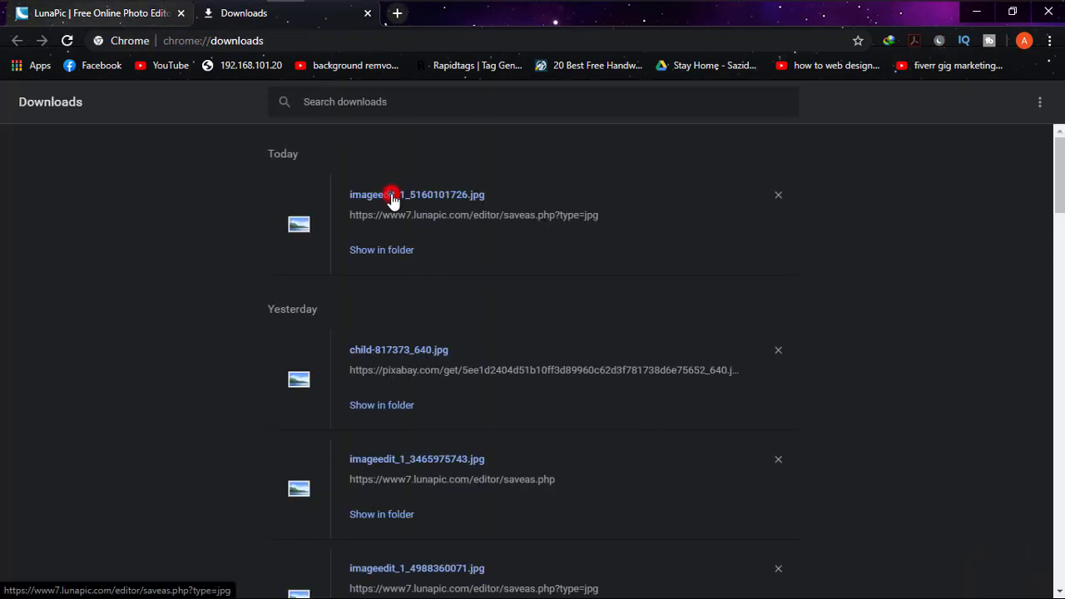
pyautogui.click(391, 197)
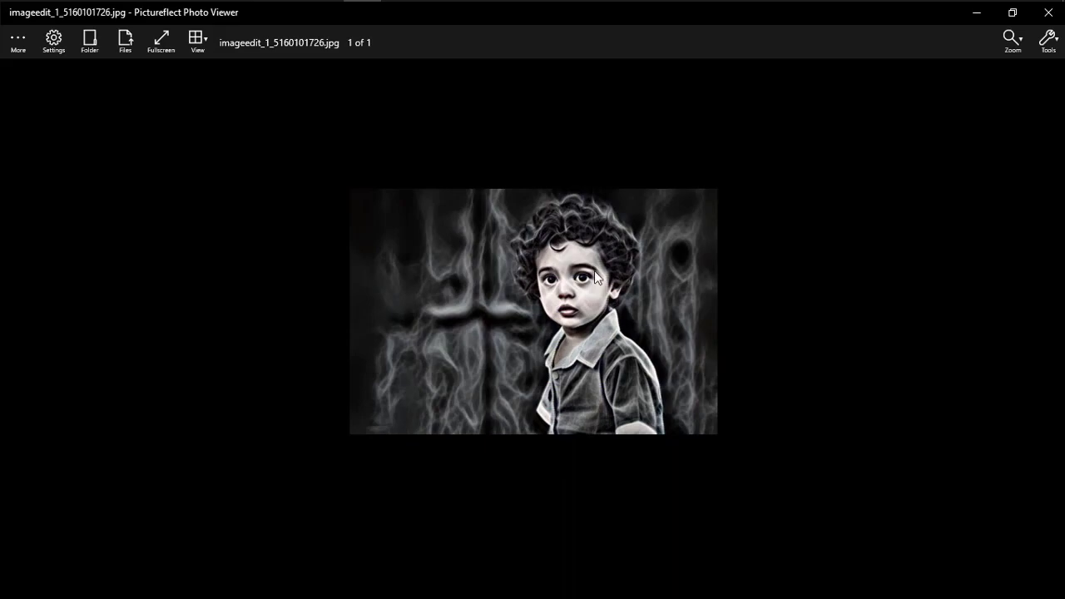
# Close Pictureflect Photo Viewer after checking the saved Smoke JPG
pyautogui.click(1049, 12)
pyautogui.click(955, 202)
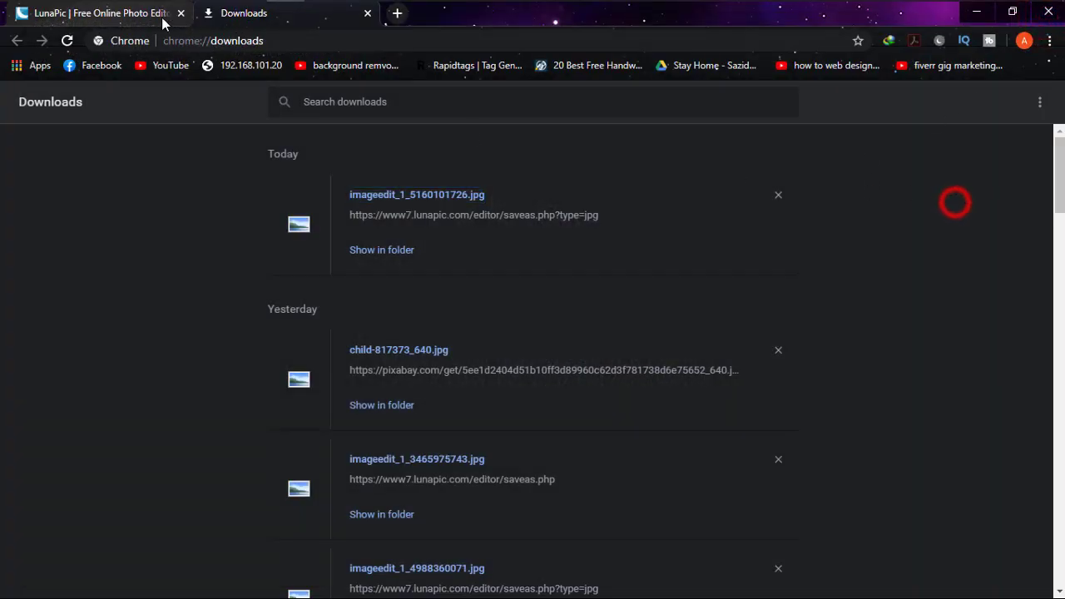
# Return to the LunaPic Smoke page and reapply the Picasso art effect to the child photo
pyautogui.click(164, 17)
pyautogui.scroll(-1, 708, 346)
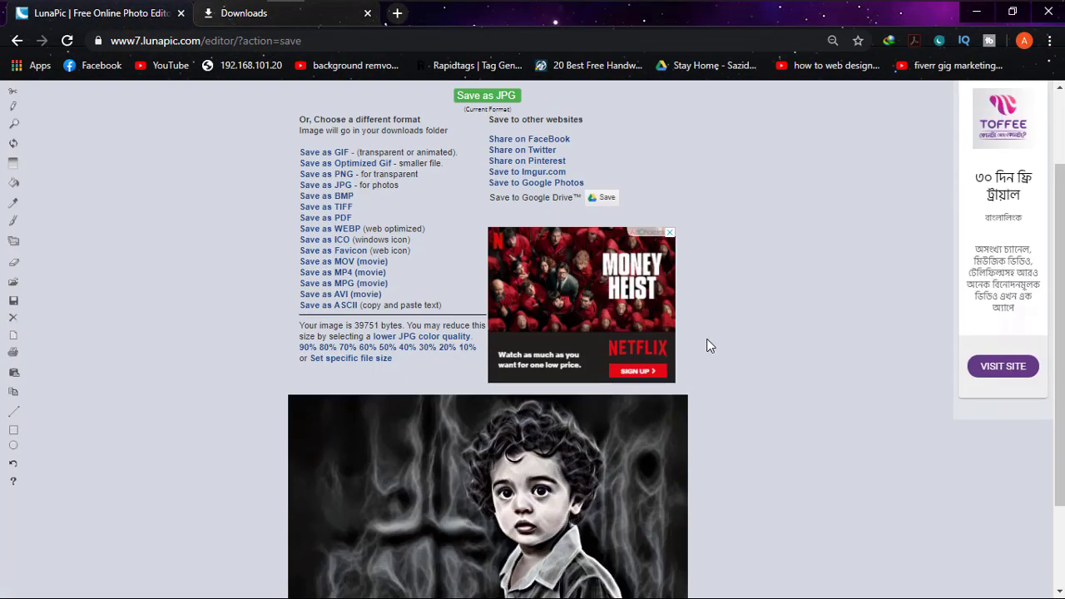
pyautogui.scroll(1, 708, 345)
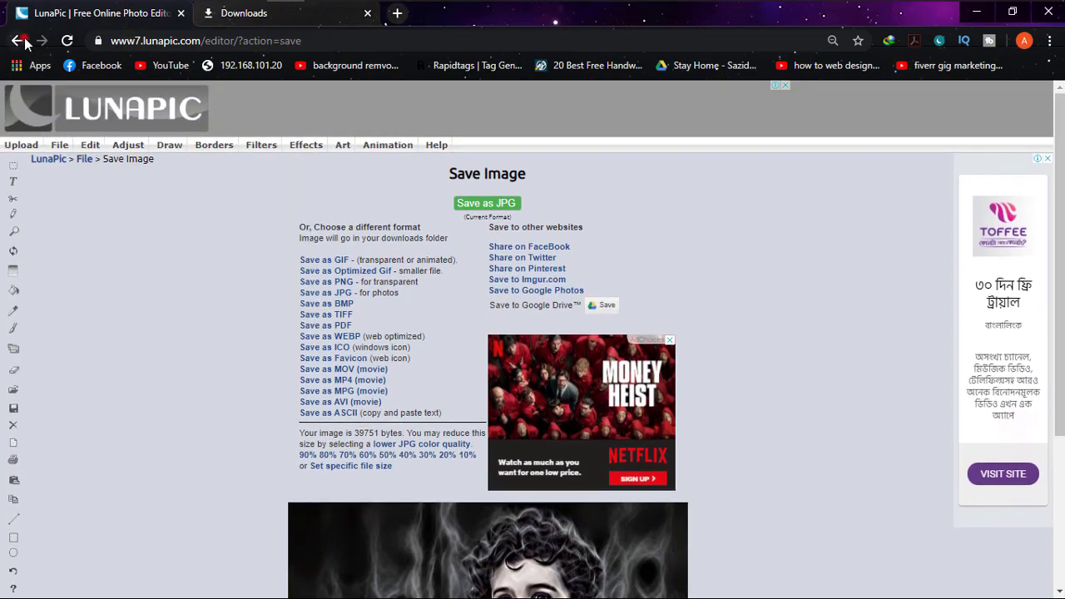
pyautogui.click(19, 41)
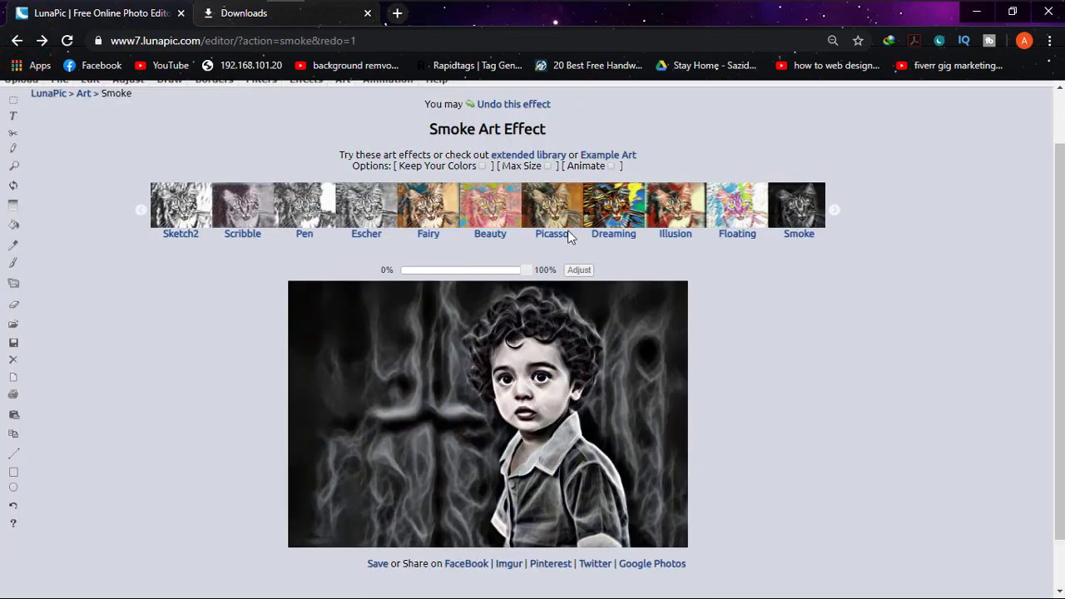
pyautogui.click(551, 214)
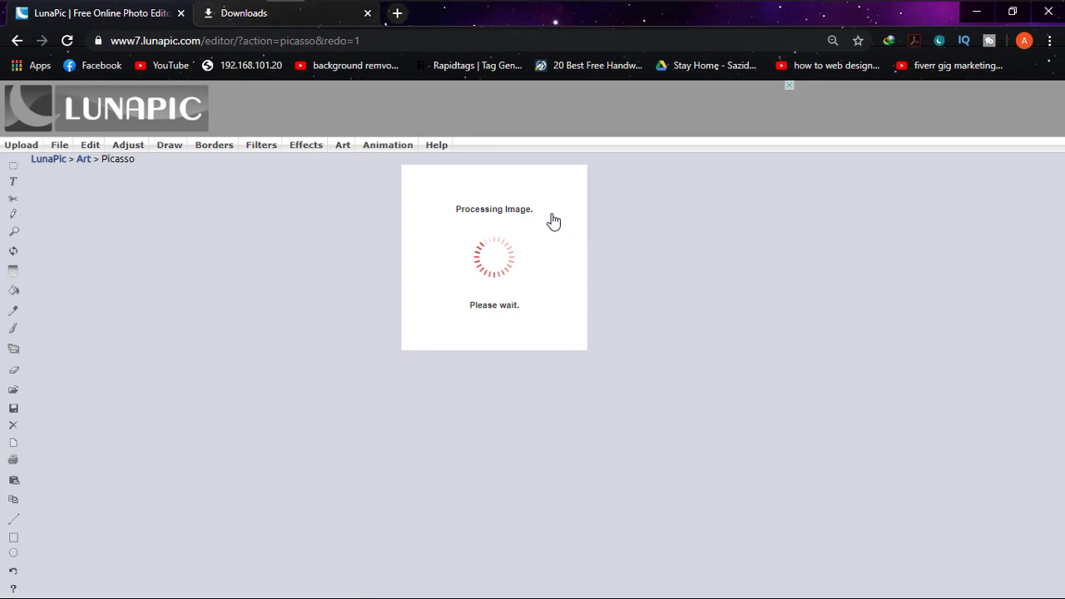
pyautogui.scroll(-1, 589, 264)
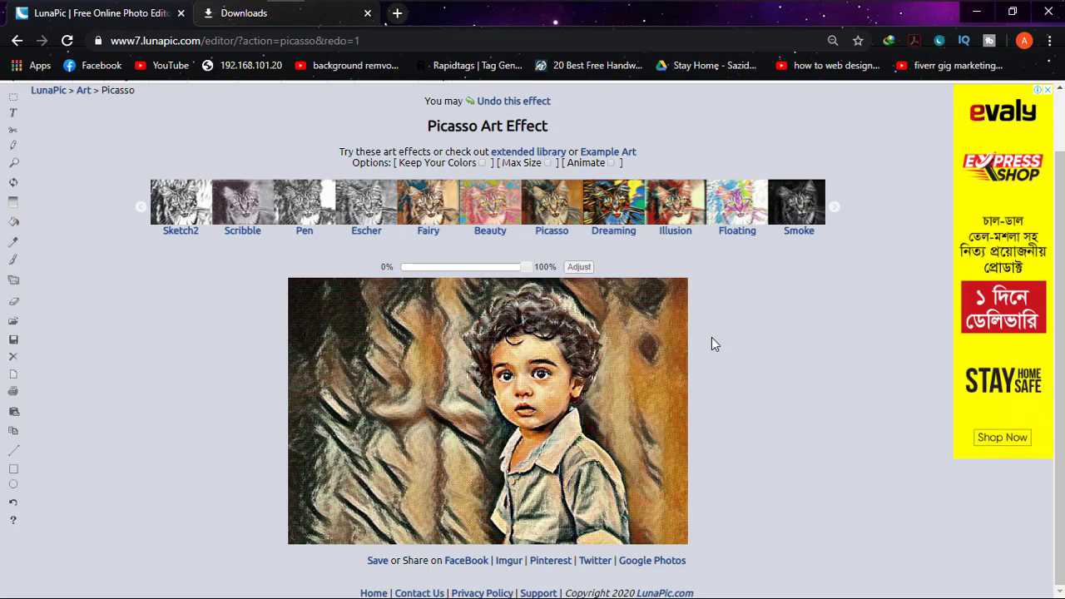
# Minimize the browser to show the Windows desktop and its app dock
pyautogui.click(975, 13)
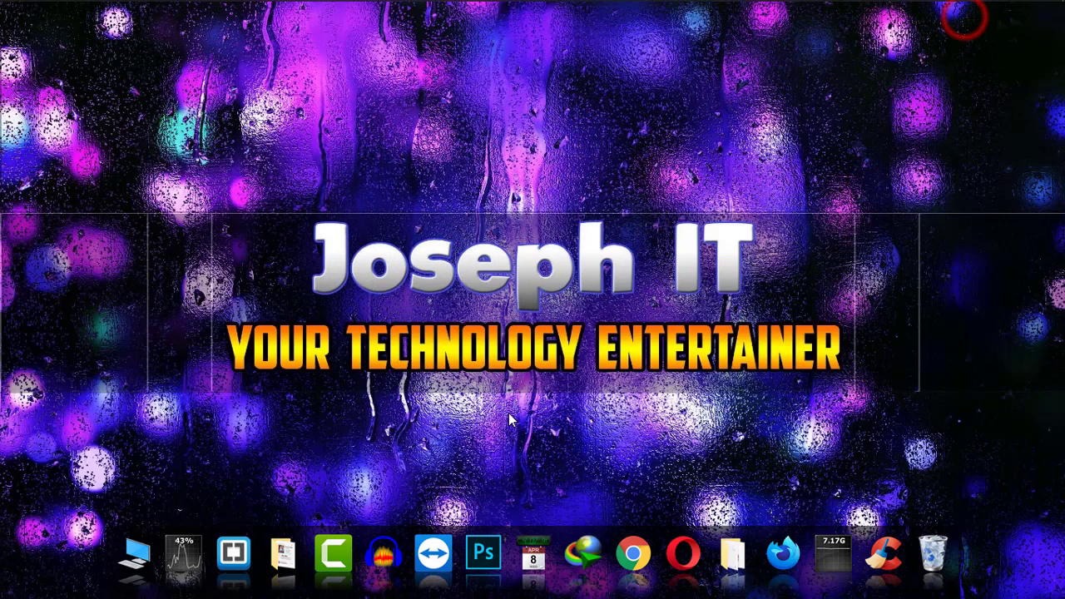